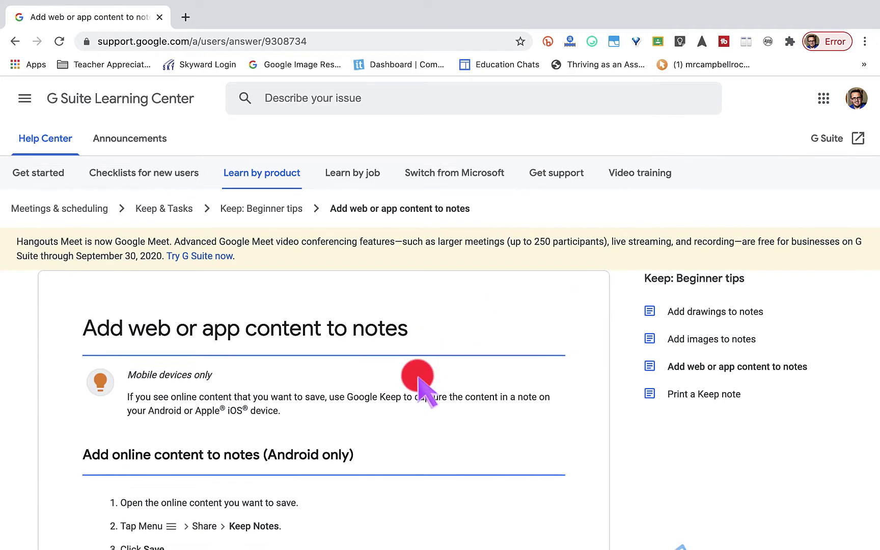
# - Scroll the Google Keep Chrome Extension store listing to confirm it shows Remove from Chrome
pyautogui.scroll(-5, 418, 374)
pyautogui.scroll(5, 418, 380)
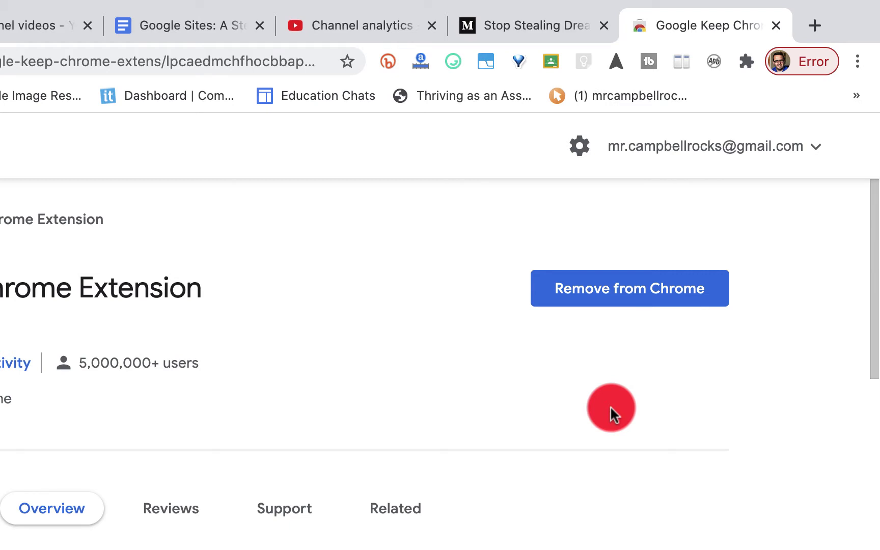
# - Switch to Seth Godin's 'Stop Stealing Dreams' Medium article and return to its top
pyautogui.click(521, 22)
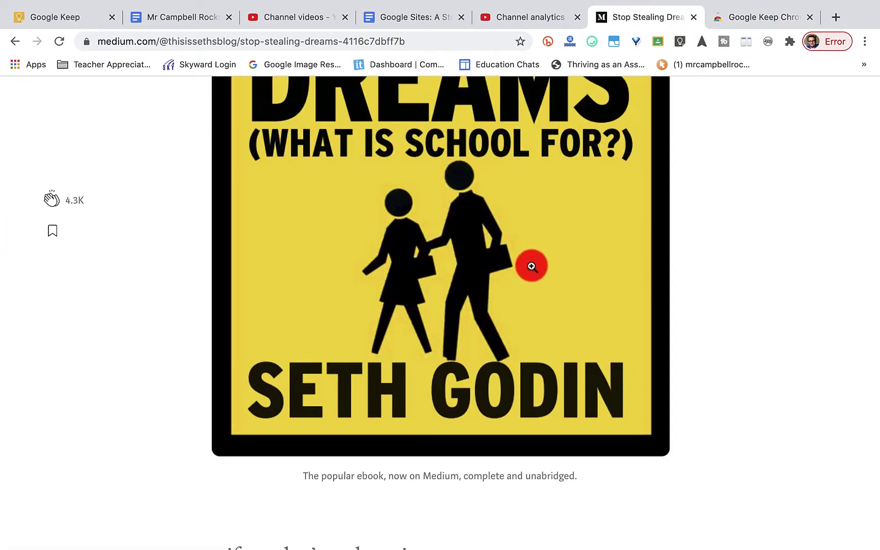
pyautogui.scroll(7, 671, 371)
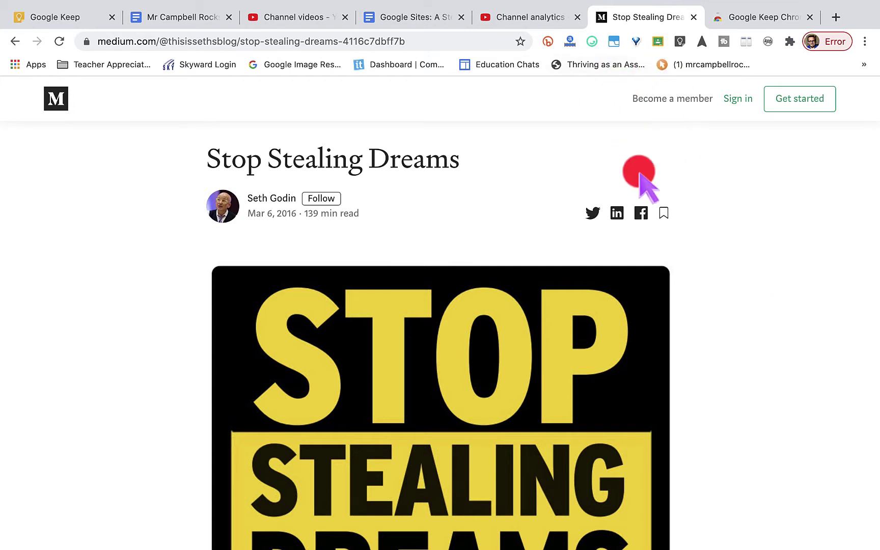
pyautogui.scroll(-15, 687, 363)
pyautogui.scroll(6, 689, 360)
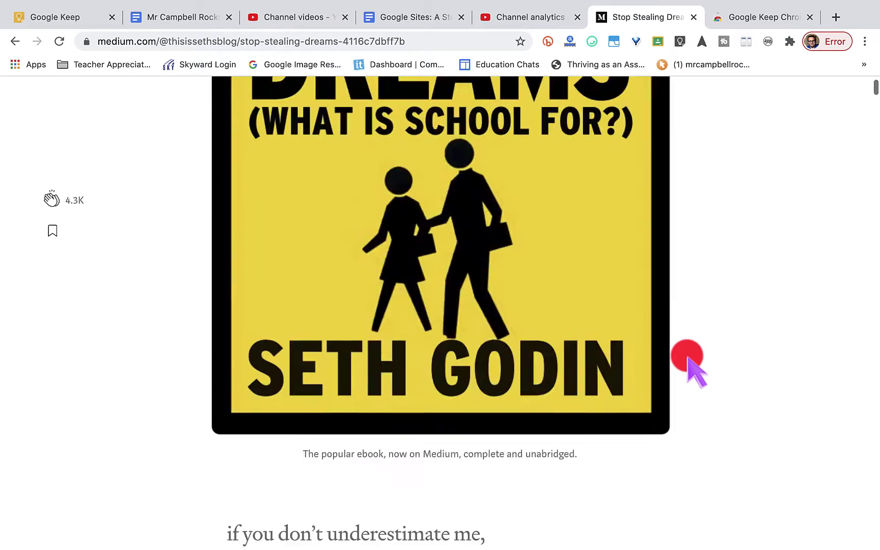
pyautogui.scroll(8, 687, 363)
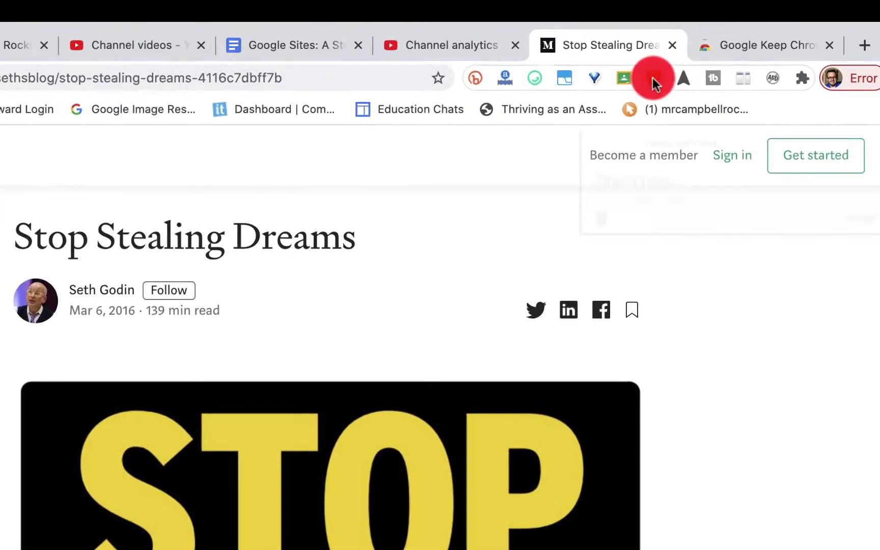
# - Save the article via the Keep extension titled 'Seth Godin Stop Stealing Dreams' with body 'Reference'
pyautogui.click(672, 211)
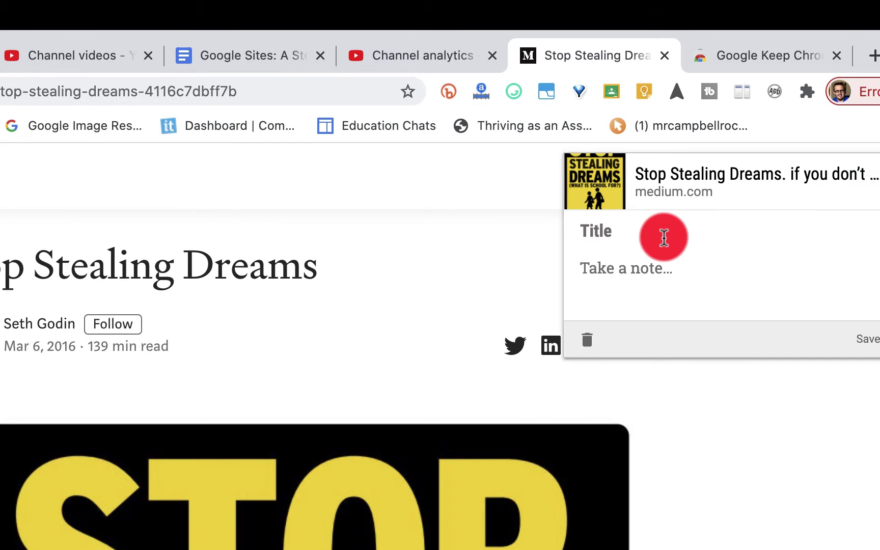
pyautogui.click(638, 226)
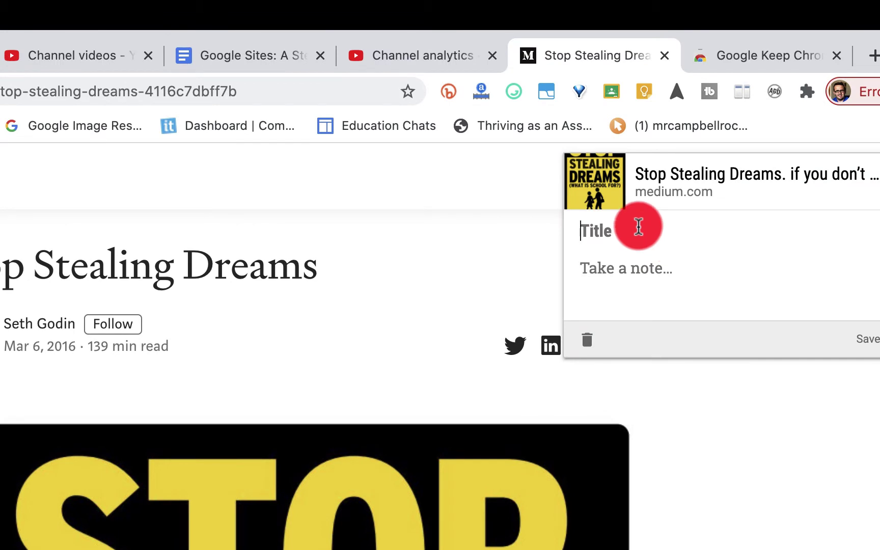
pyautogui.write('Seth Godin ST')
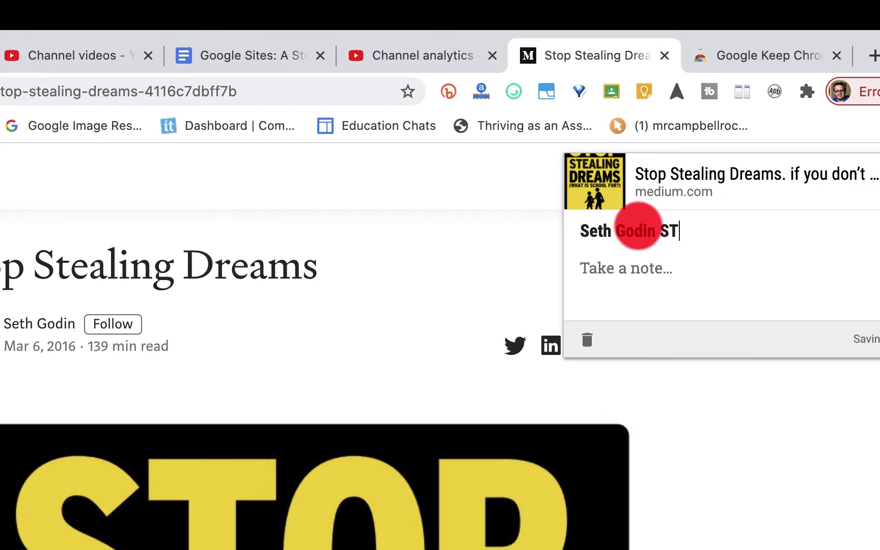
pyautogui.write('op Stealing ')
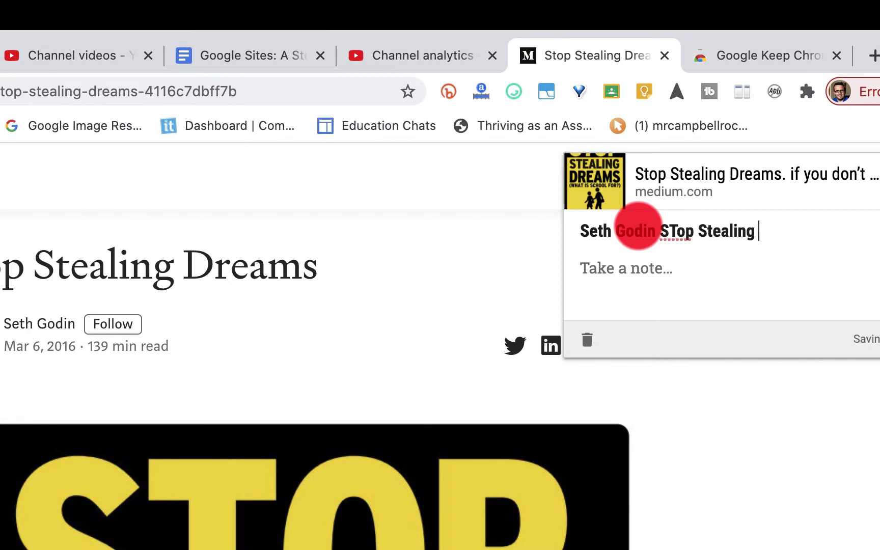
pyautogui.write('Dreams')
pyautogui.click(611, 268)
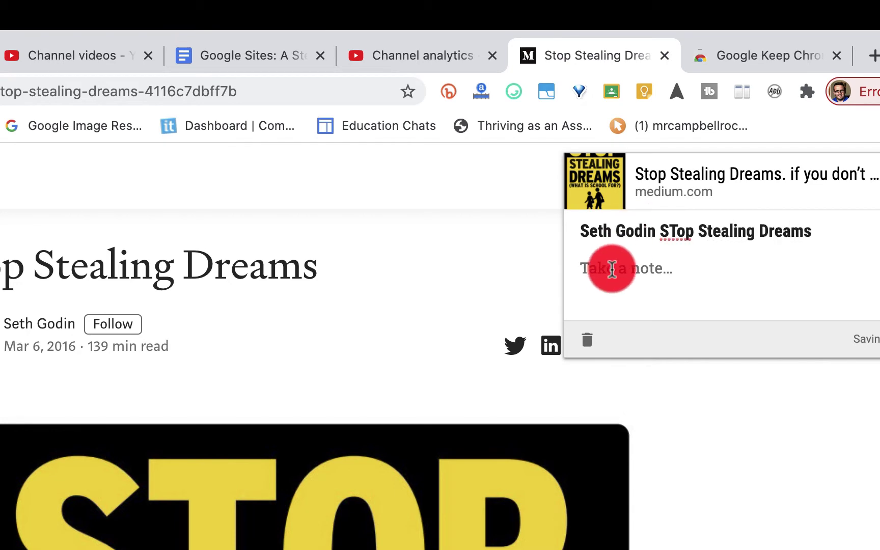
pyautogui.write('Refe')
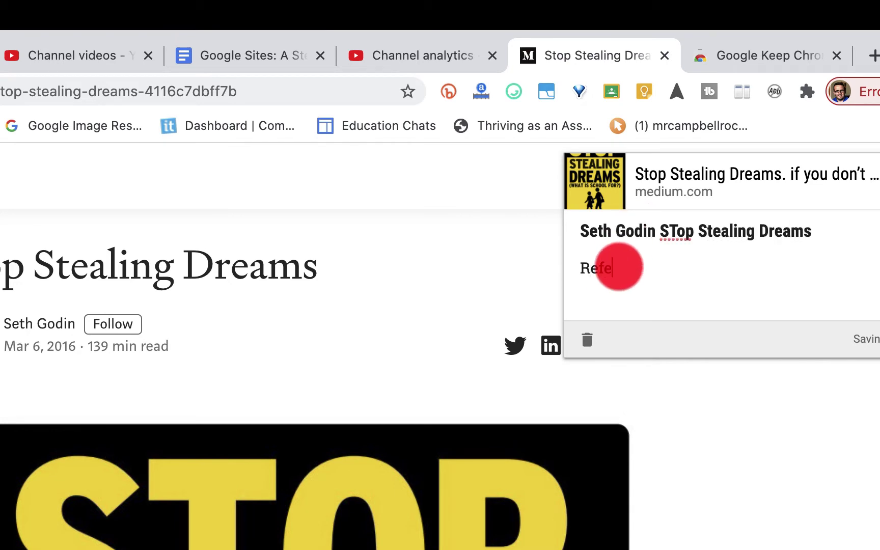
pyautogui.write('rence')
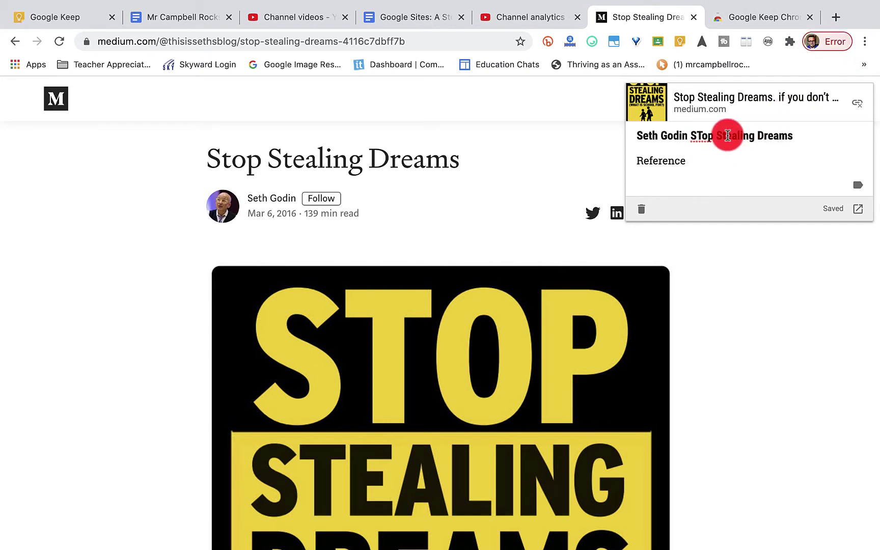
pyautogui.press('BackSpace')
pyautogui.write('t')
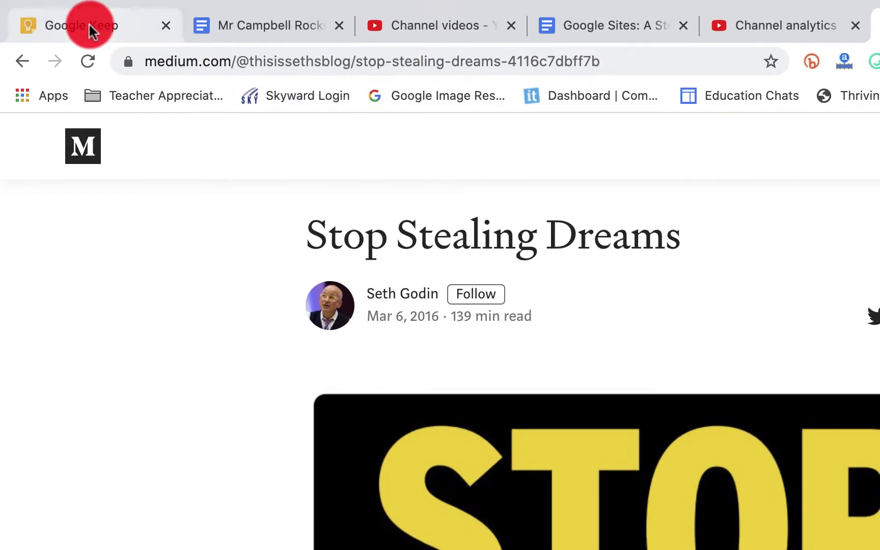
# - Switch to the Google Keep tab to see the new Seth Godin note in the grid
pyautogui.click(89, 23)
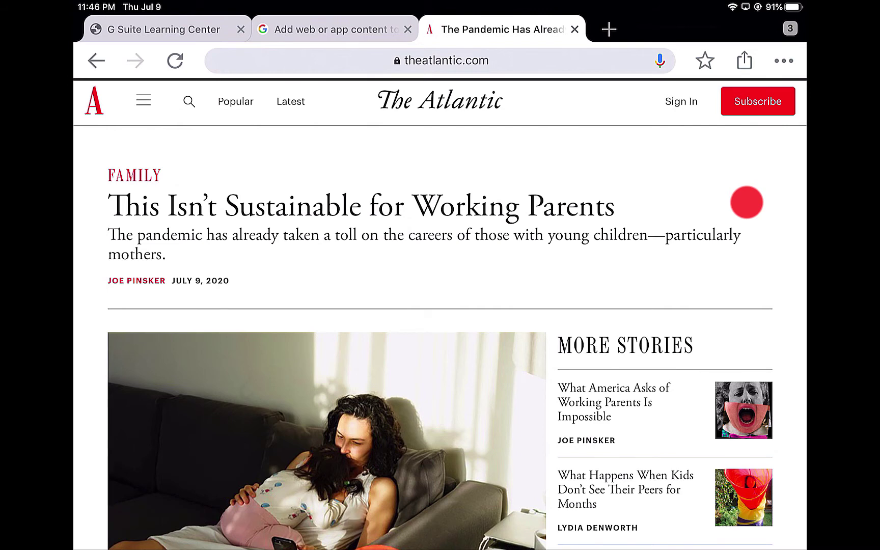
# - Share The Atlantic working-parents article to Google Keep and post it under the other account
pyautogui.click(744, 60)
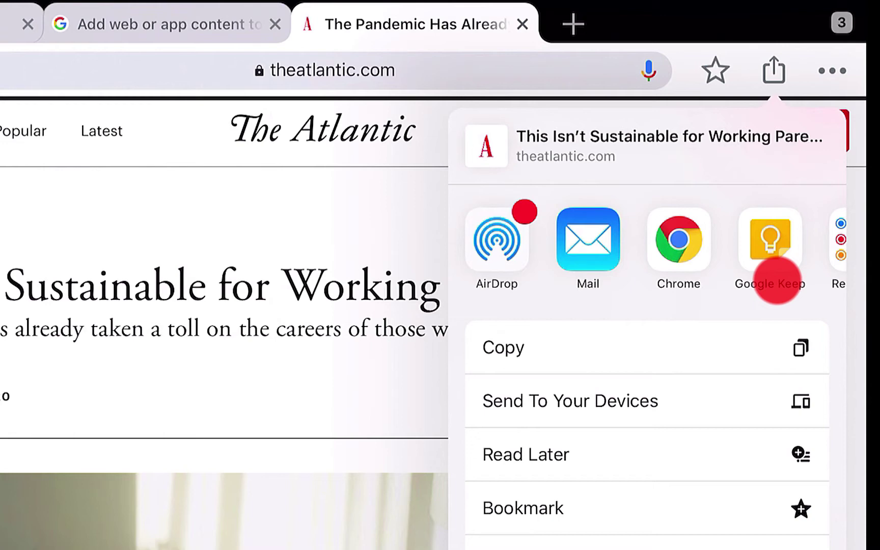
pyautogui.click(777, 280)
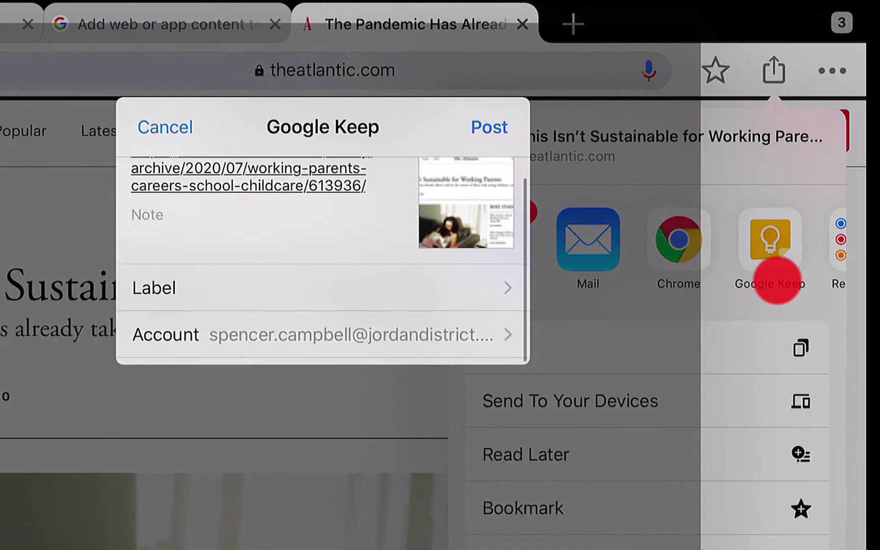
pyautogui.click(306, 334)
pyautogui.click(254, 226)
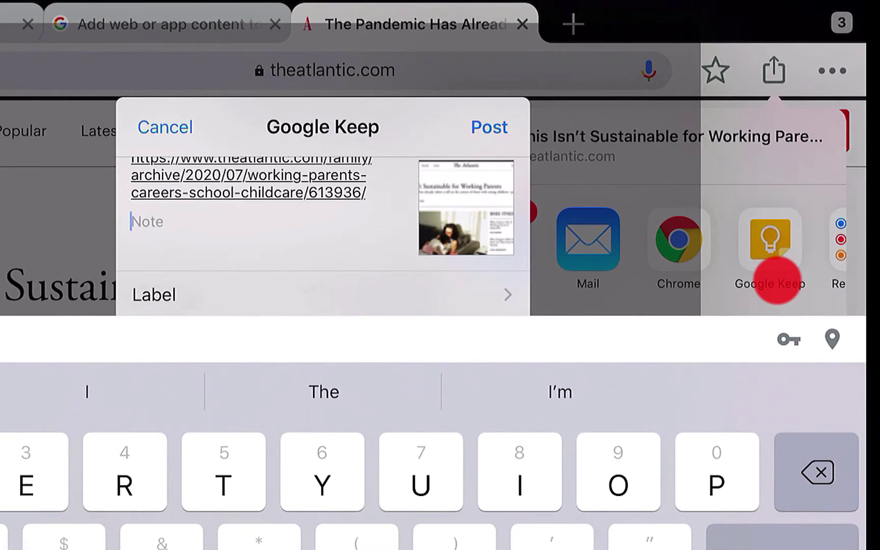
pyautogui.click(489, 127)
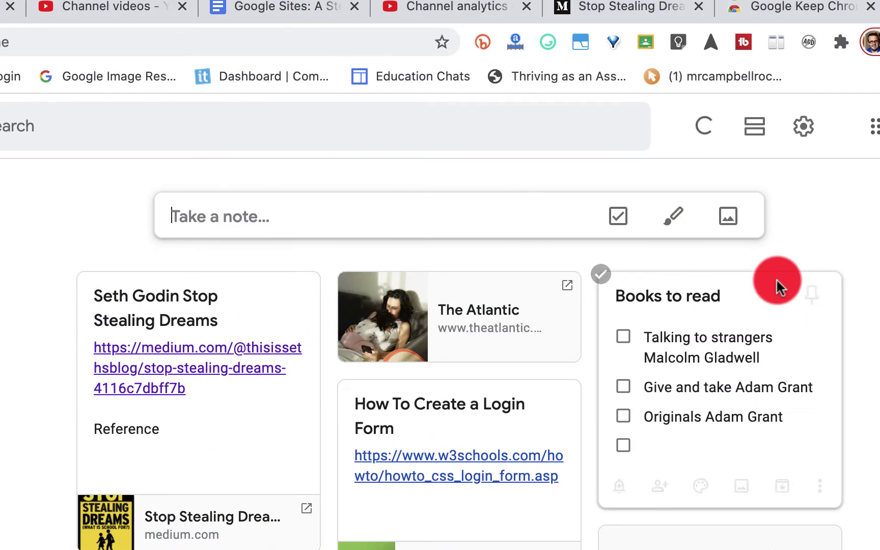
# - Check the Keep grid for The Atlantic link note, then bring up the mirrored Android screen
pyautogui.moveTo(439, 337)
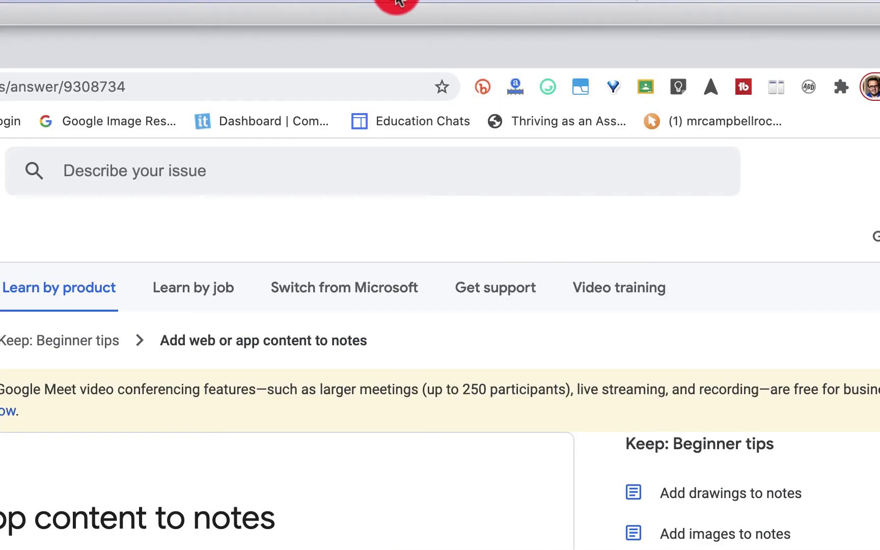
pyautogui.click(403, 3)
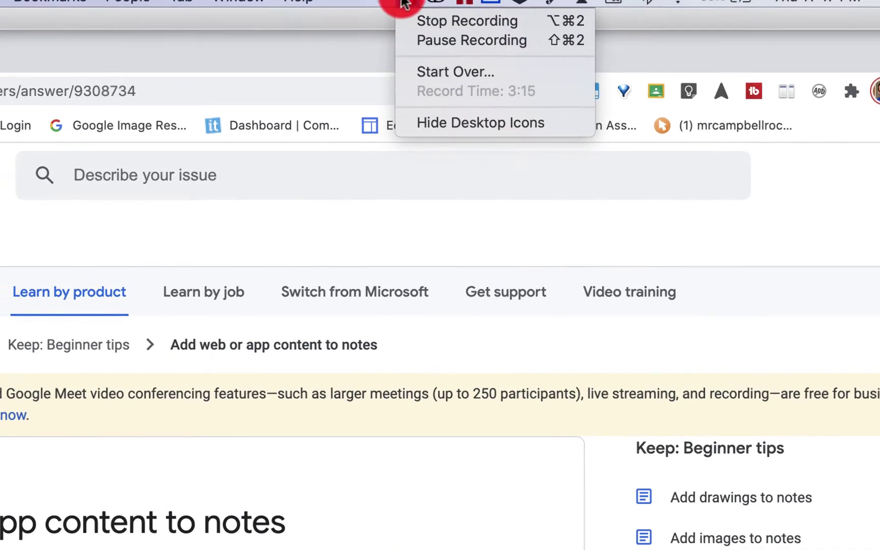
pyautogui.click(452, 54)
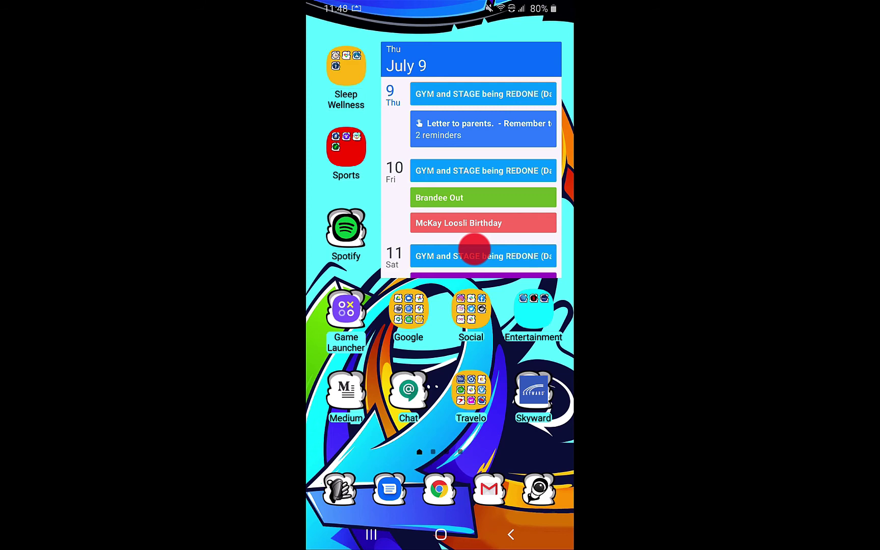
pyautogui.click(345, 309)
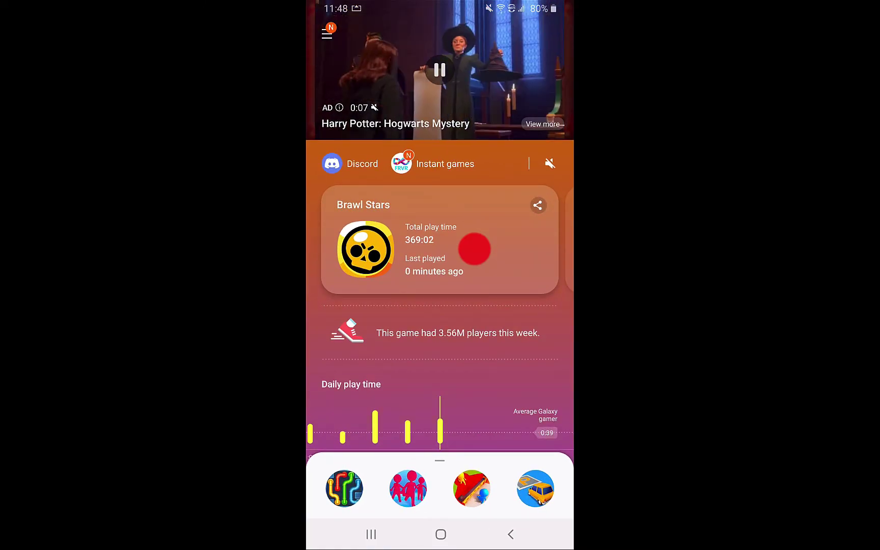
pyautogui.click(474, 249)
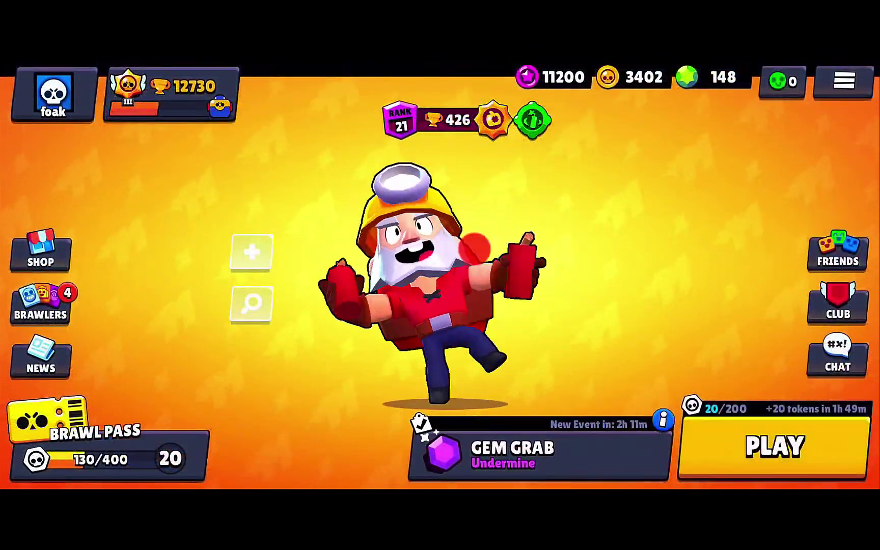
pyautogui.click(40, 303)
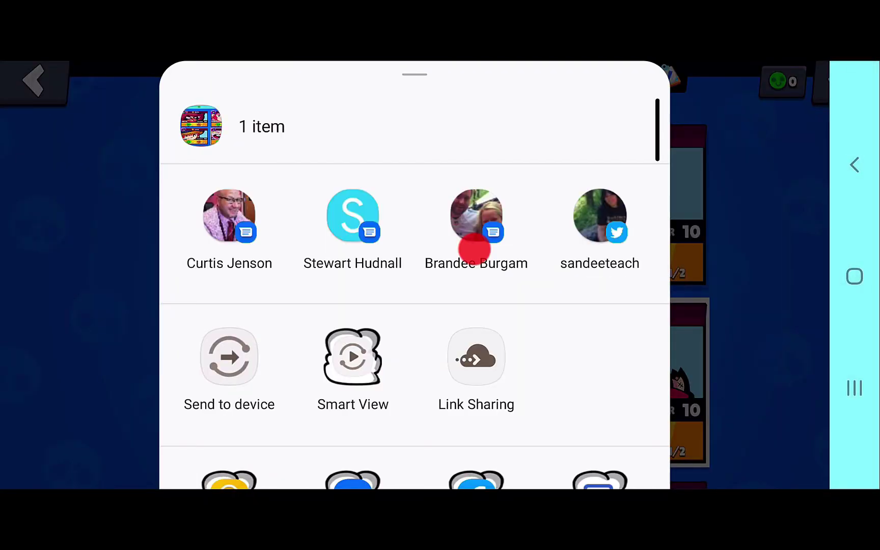
pyautogui.scroll(-3, 474, 249)
pyautogui.press('Escape')
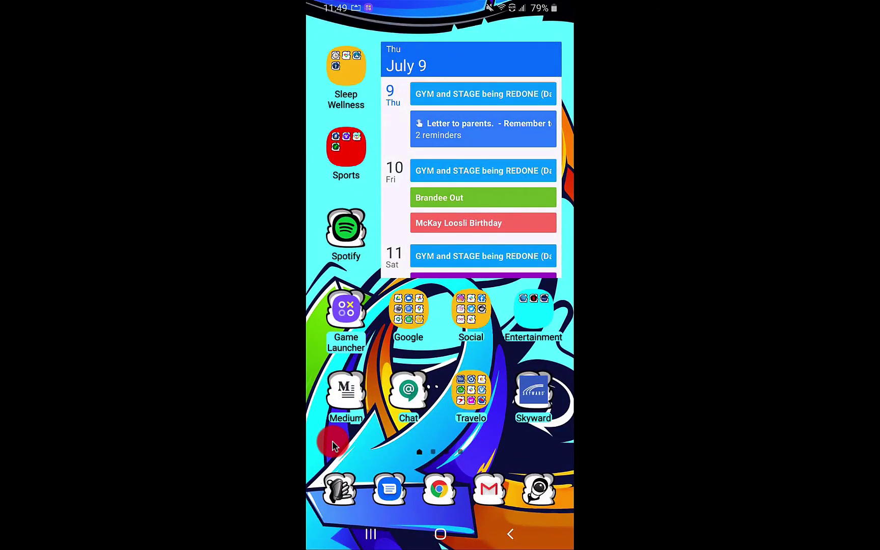
# - Return to the desktop Google Keep page and reload it twice to check for new notes
pyautogui.hotkey('ctrl', 'Right')
pyautogui.hotkey('ctrl', 'Right')
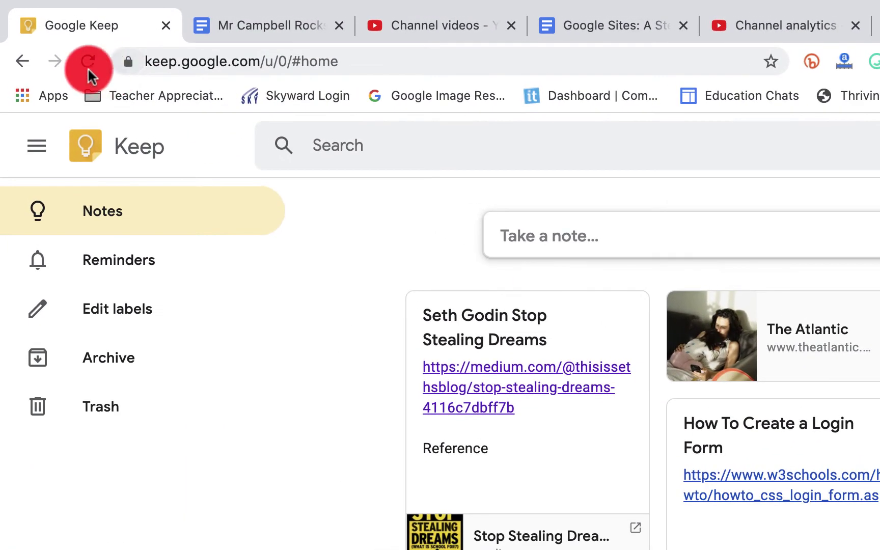
pyautogui.click(59, 41)
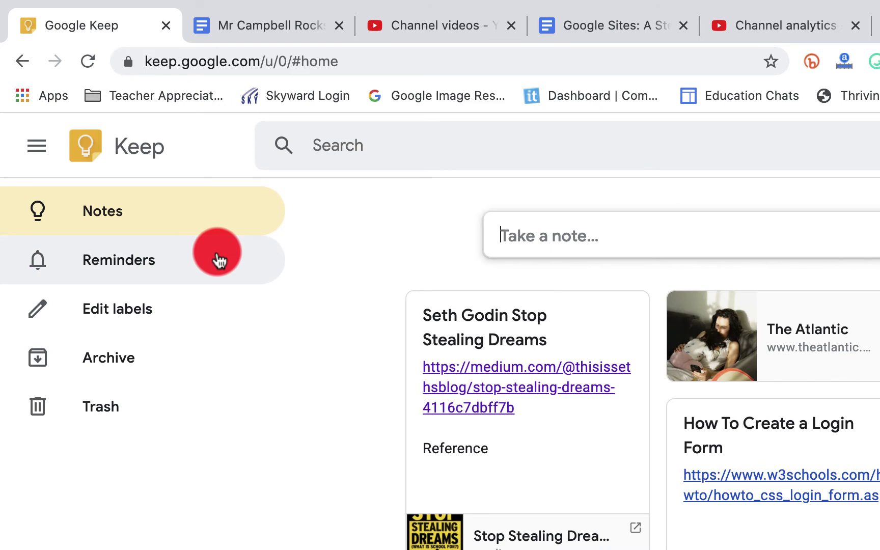
pyautogui.click(86, 63)
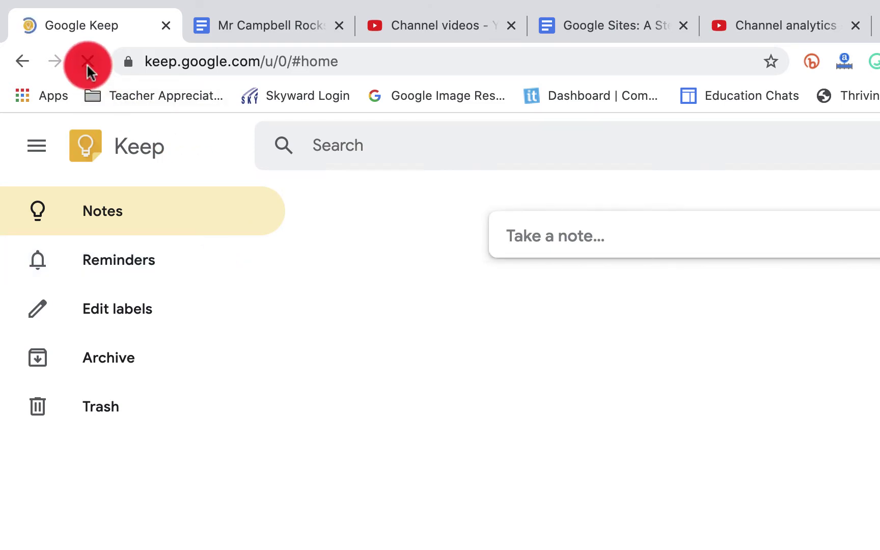
pyautogui.scroll(-1, 328, 511)
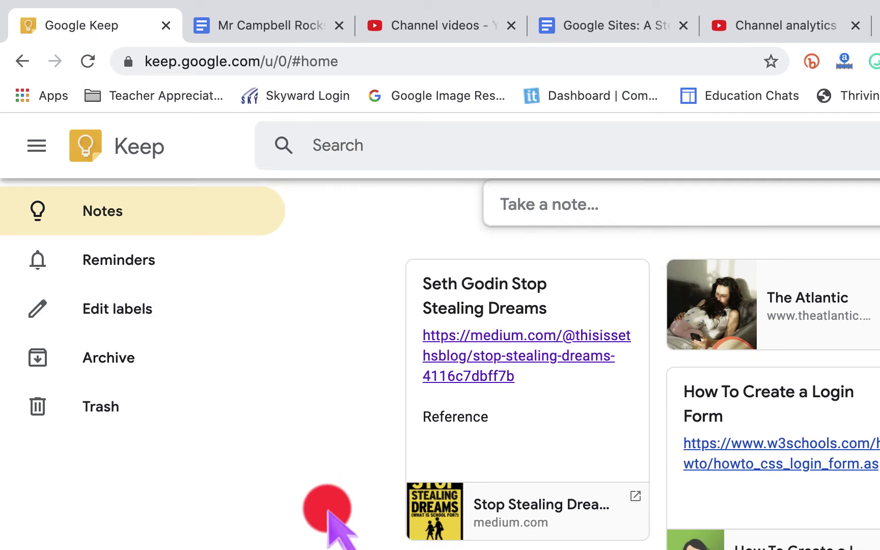
pyautogui.scroll(1, 329, 510)
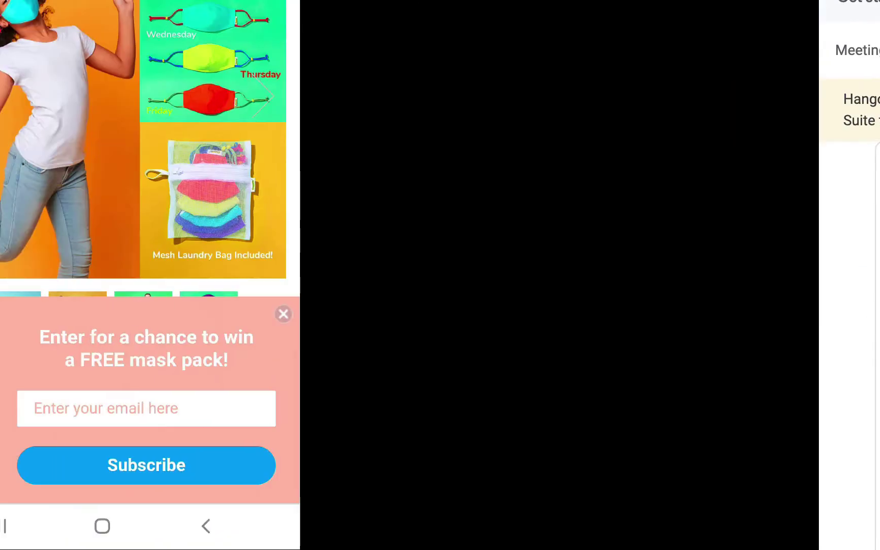
# - Share the SchoolMaskPack Crayola kids face-mask page from Android Chrome to Google Keep and save it
pyautogui.scroll(1, 227, 204)
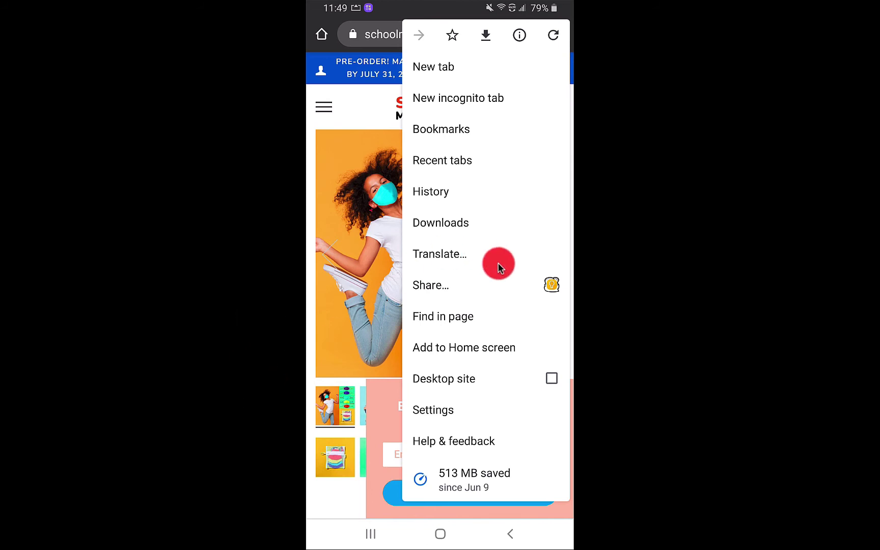
pyautogui.click(574, 288)
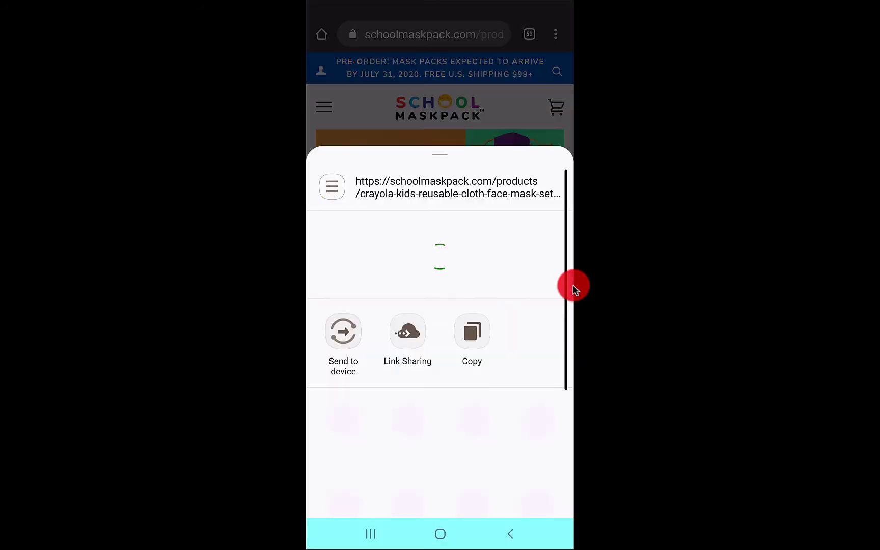
pyautogui.click(573, 289)
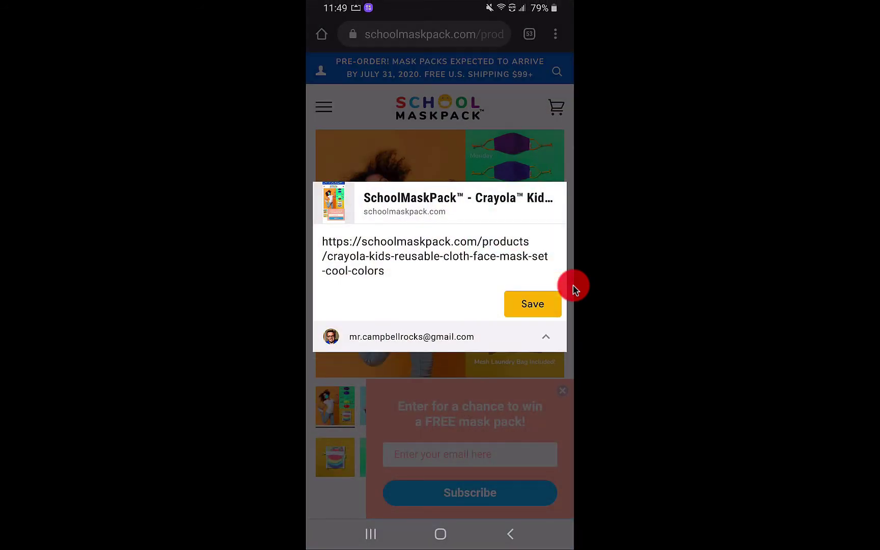
pyautogui.click(573, 289)
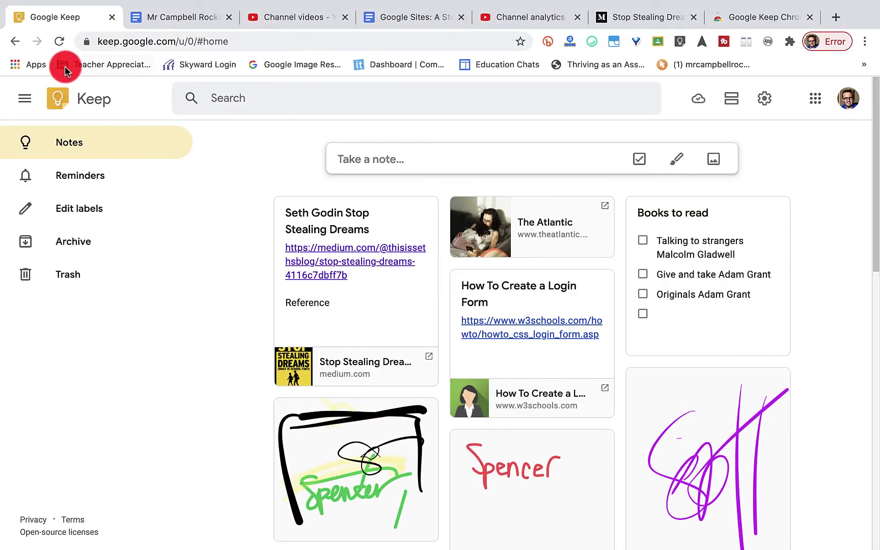
pyautogui.click(57, 42)
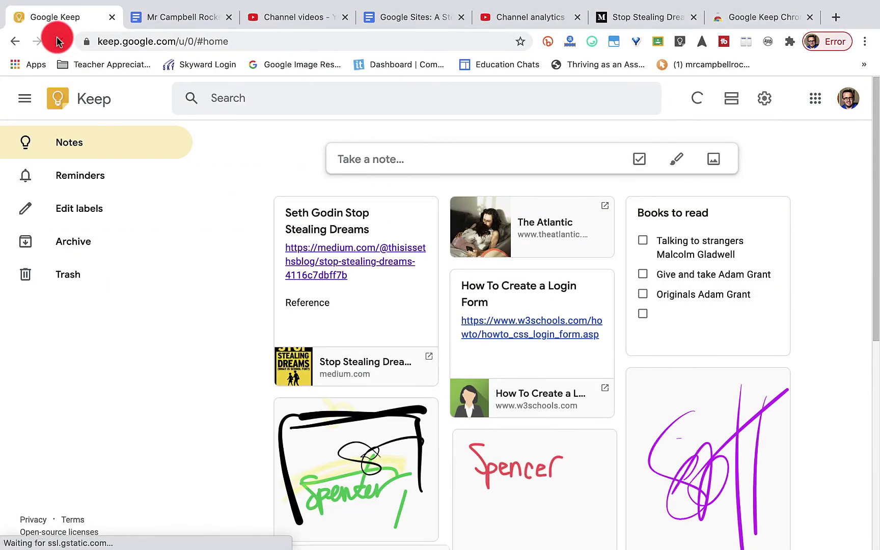
pyautogui.scroll(-10, 262, 246)
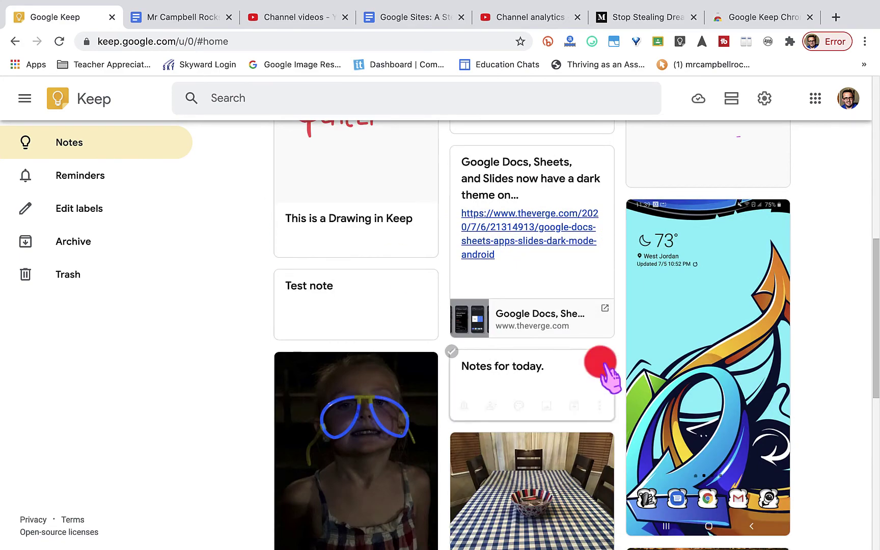
pyautogui.scroll(-3, 711, 378)
pyautogui.scroll(-5, 712, 377)
pyautogui.scroll(15, 712, 378)
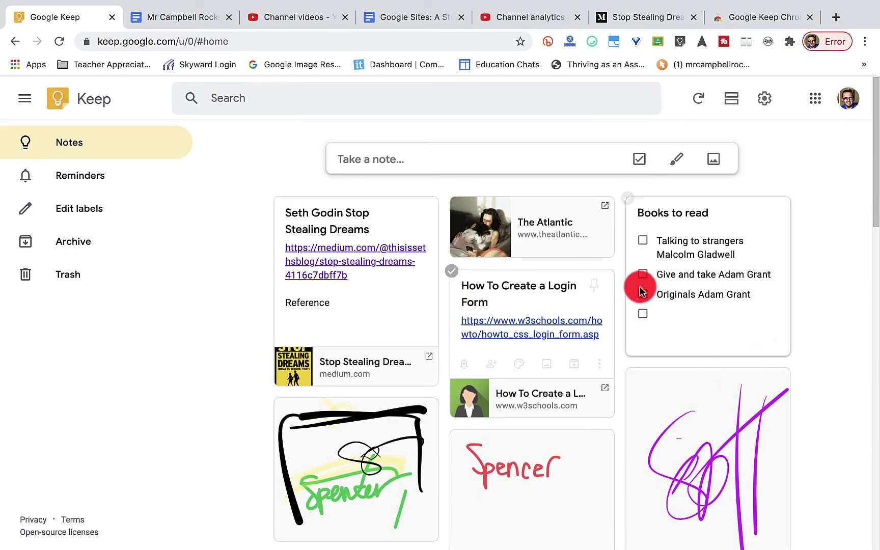
pyautogui.moveTo(393, 330)
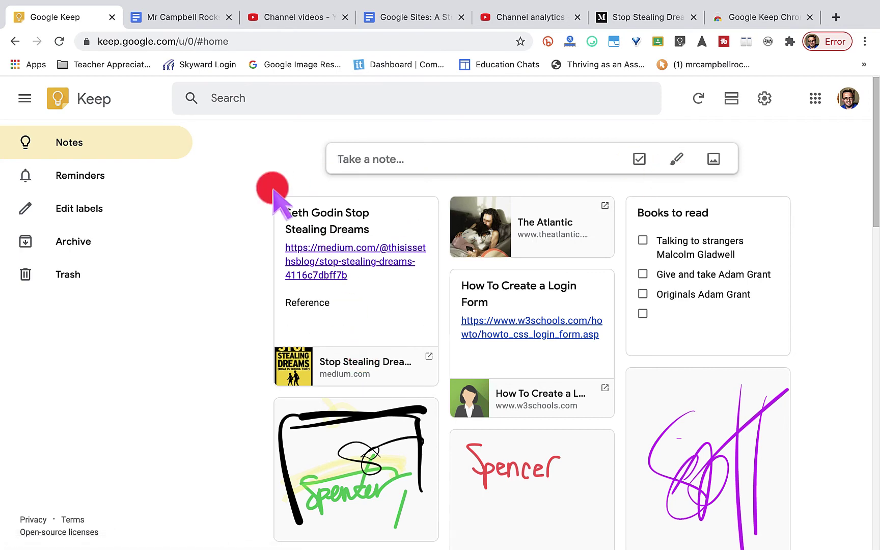
pyautogui.click(59, 41)
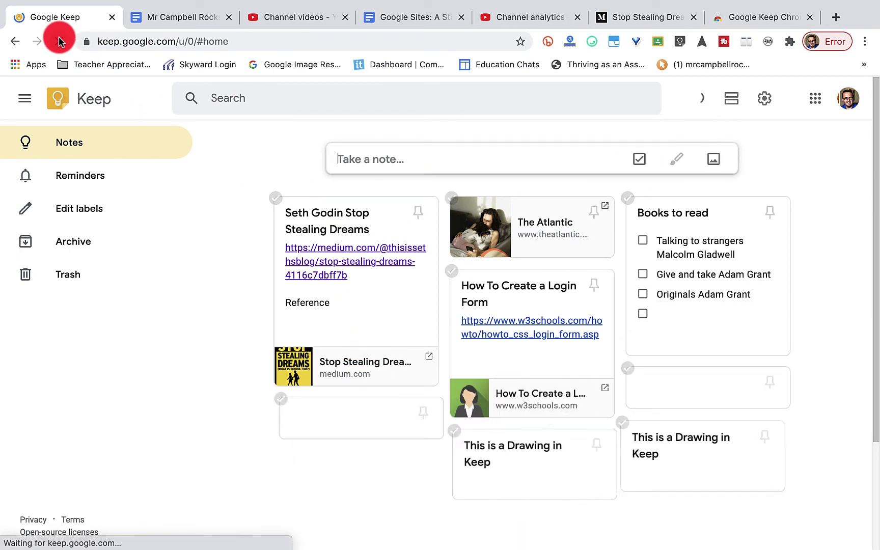
pyautogui.moveTo(648, 281)
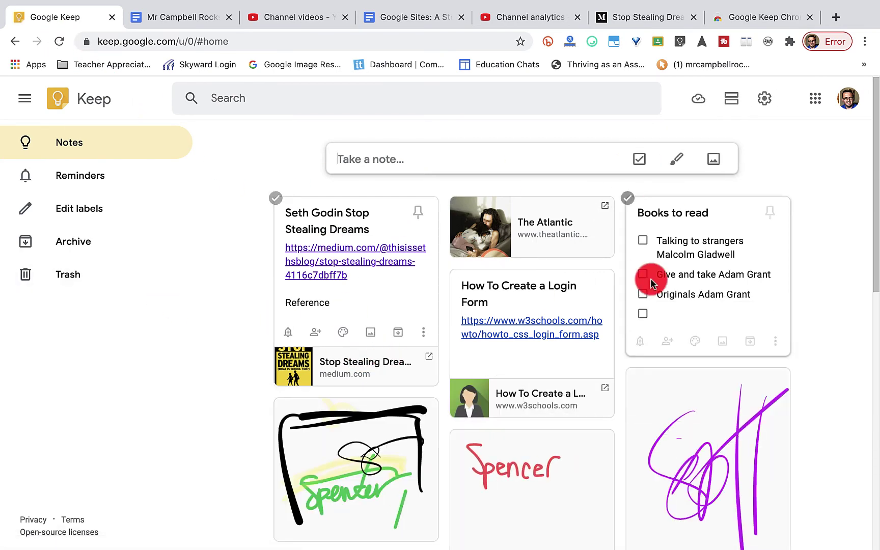